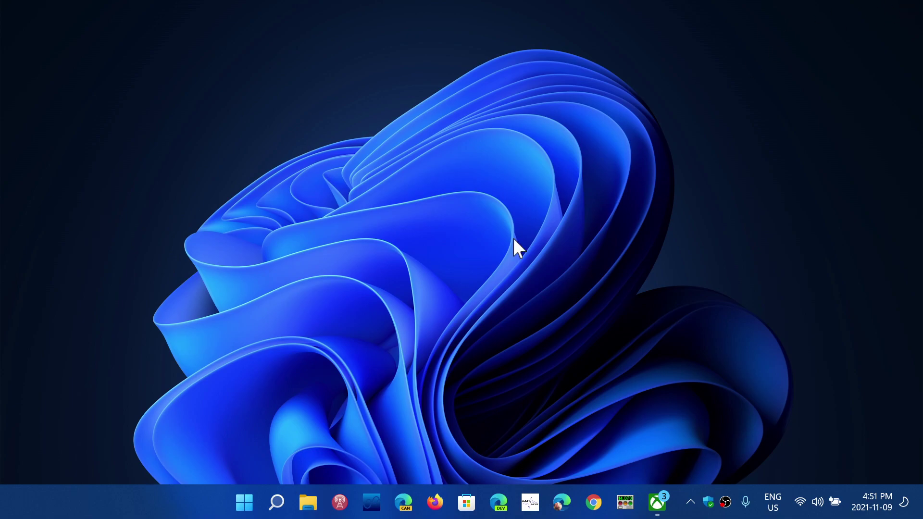
- Open Settings and view Windows Update history showing KB5007215 installed 2021-11-09
click(244, 502)
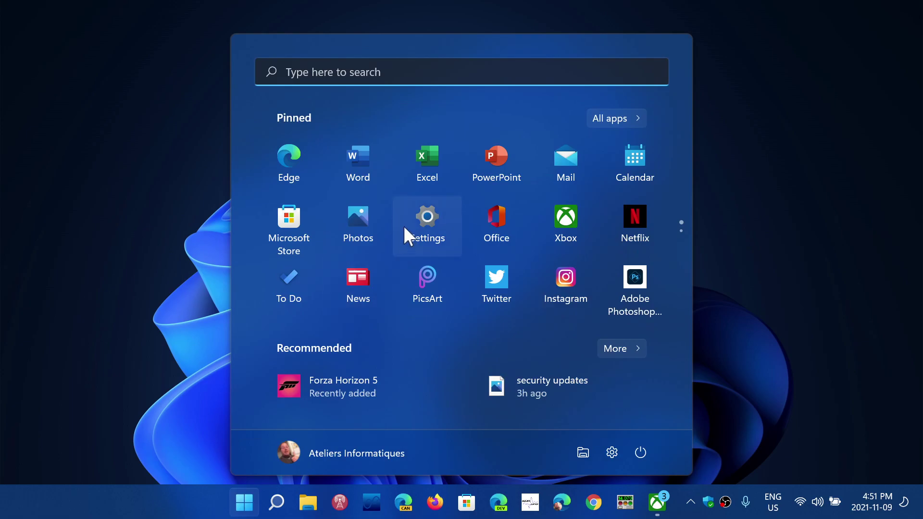
click(417, 216)
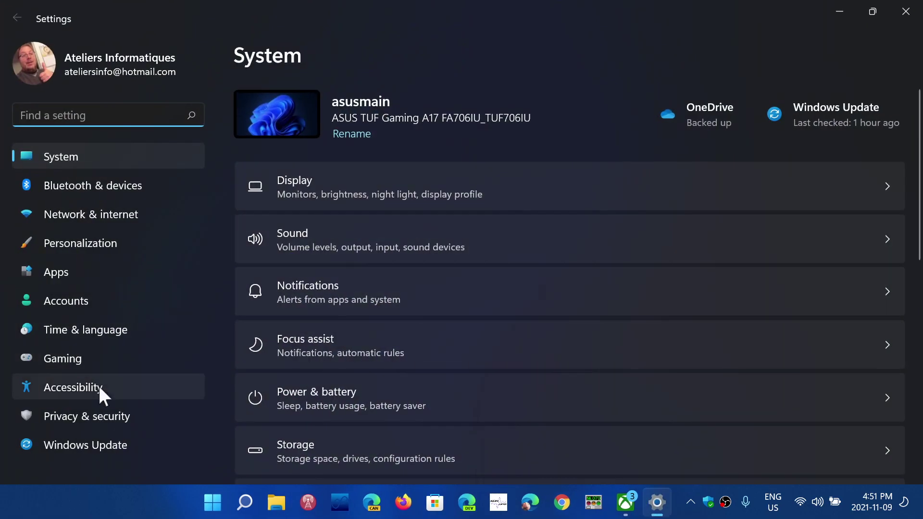
click(104, 438)
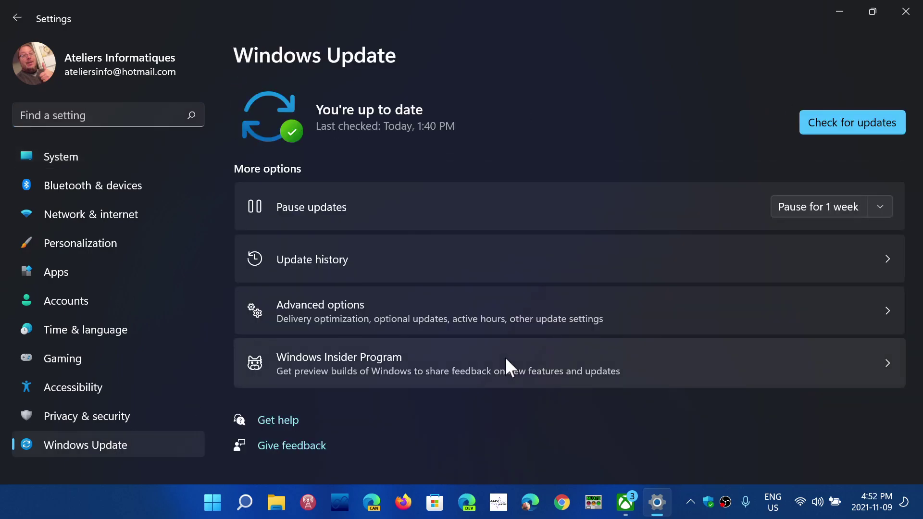
click(505, 263)
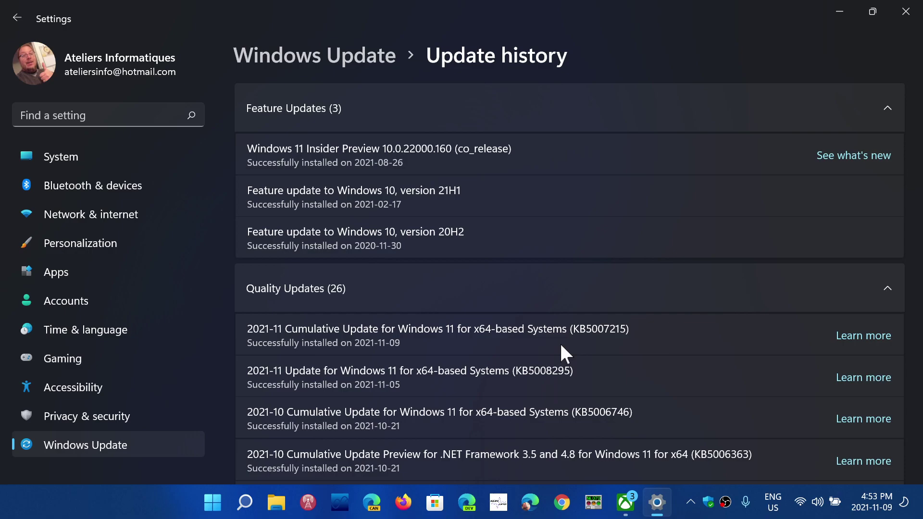
- Close Settings and run winver to show Version 21H2, OS Build 22000.318
click(907, 13)
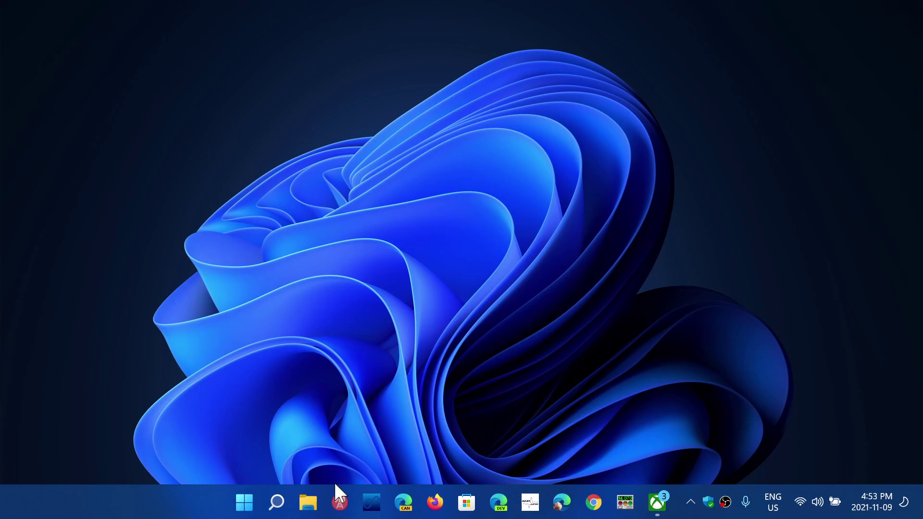
click(276, 502)
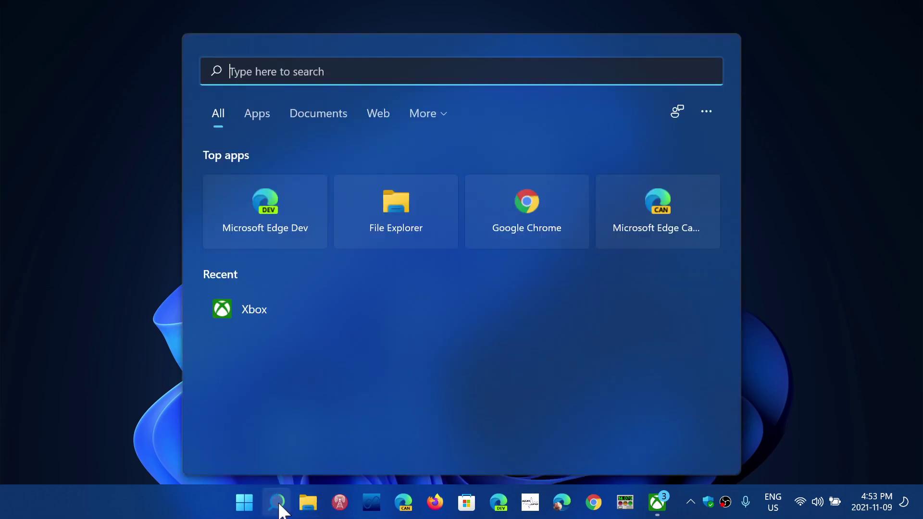
text(winv)
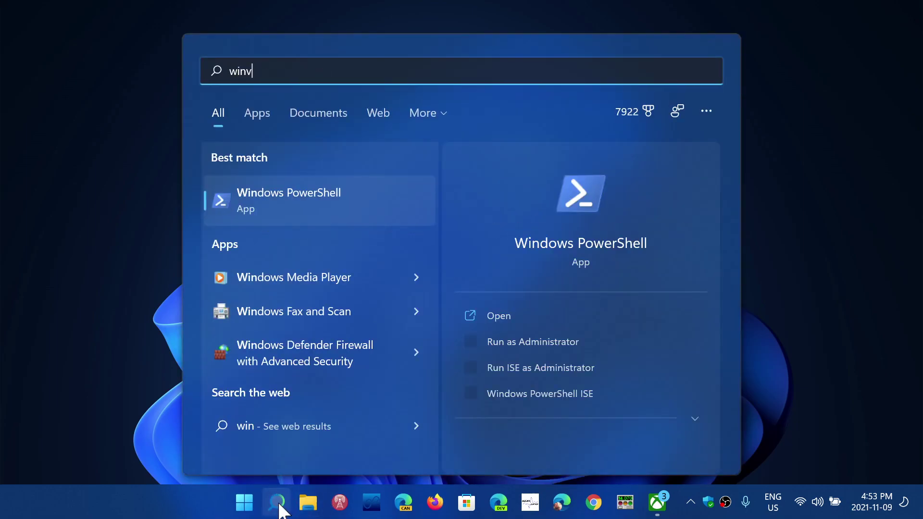
text(er)
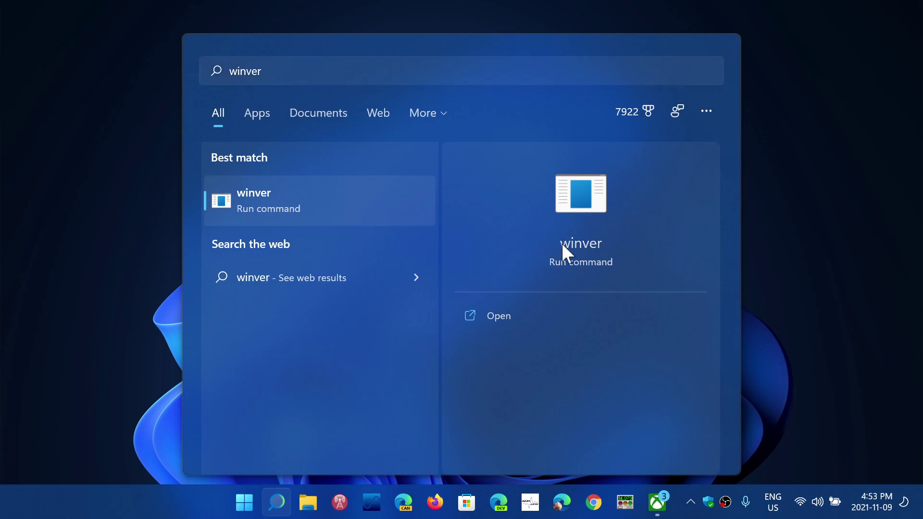
click(561, 244)
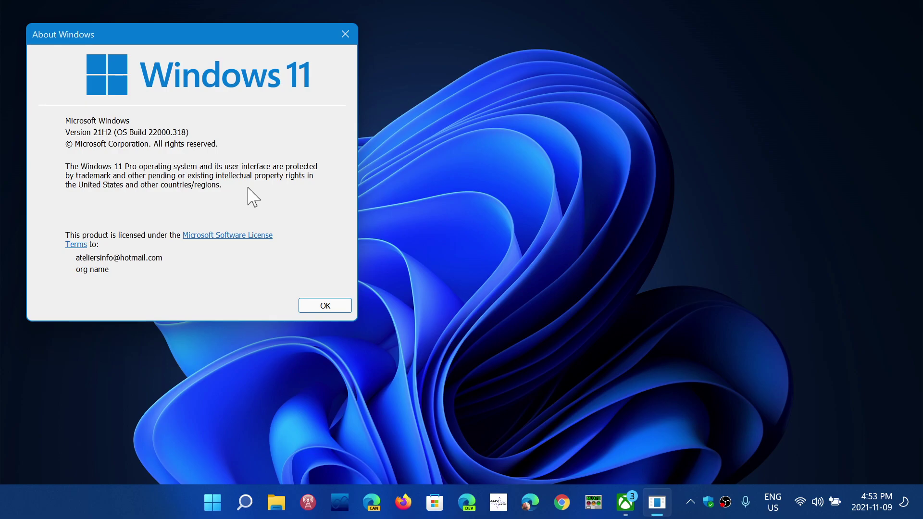
- Close the About Windows dialog, leaving a clear desktop
click(347, 29)
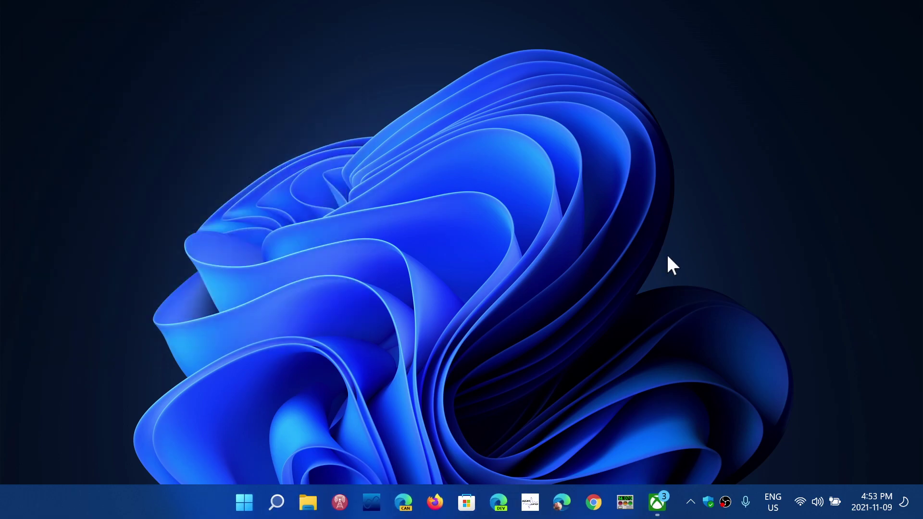